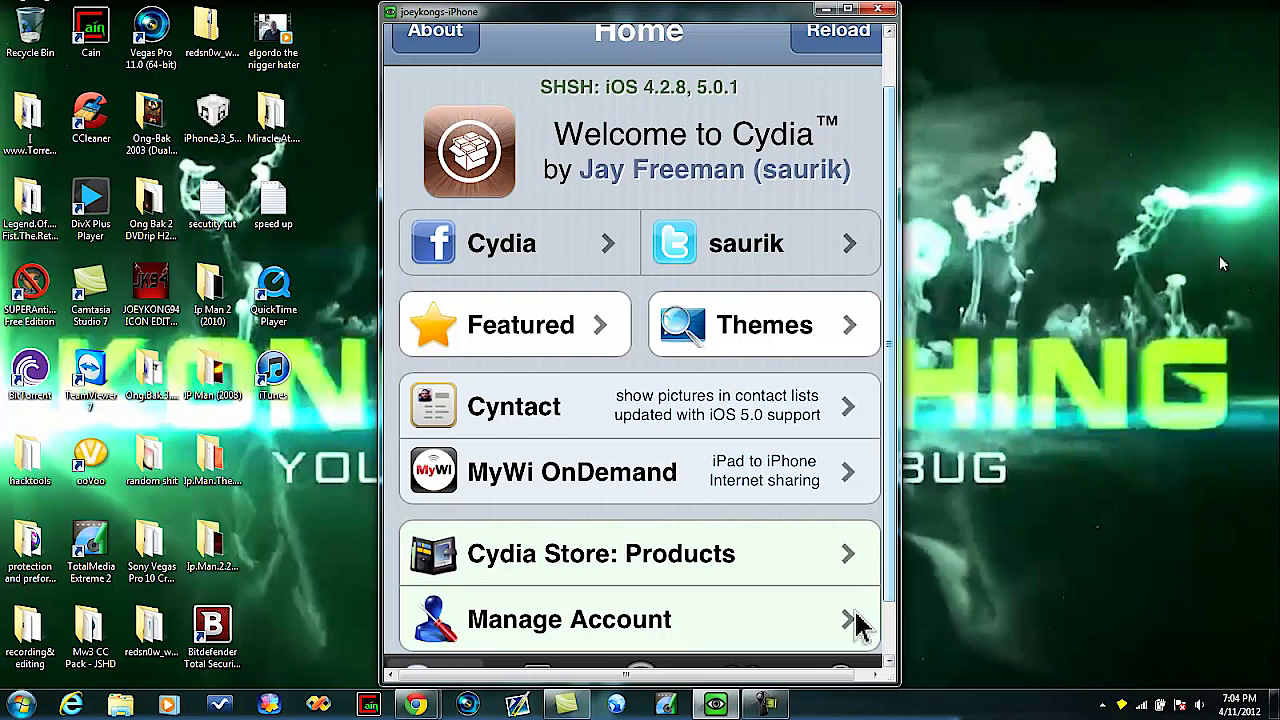
Open the Sources list in Cydia and look through the added repositories from BigBoss to ModMyi.com.
{"action": "scroll", "coordinate": [950, 260], "scroll_direction": "down", "scroll_amount": 1}
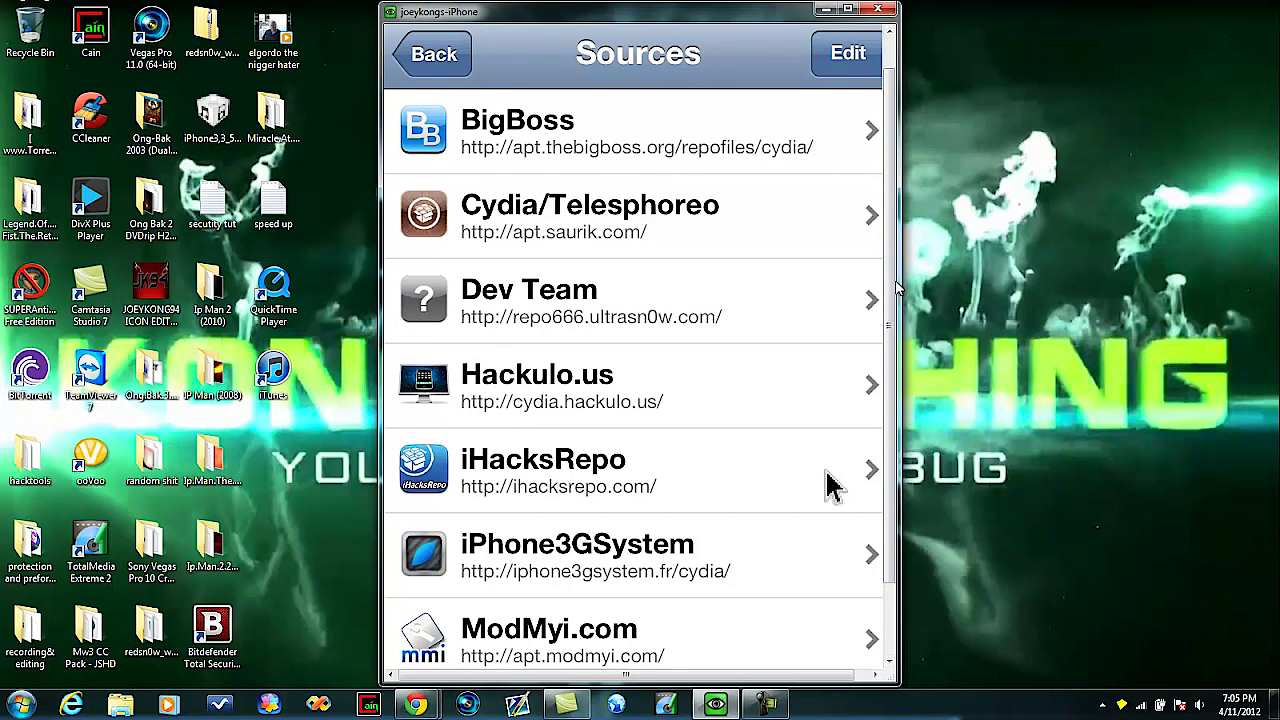
{"action": "scroll", "coordinate": [897, 295], "scroll_direction": "down", "scroll_amount": 2}
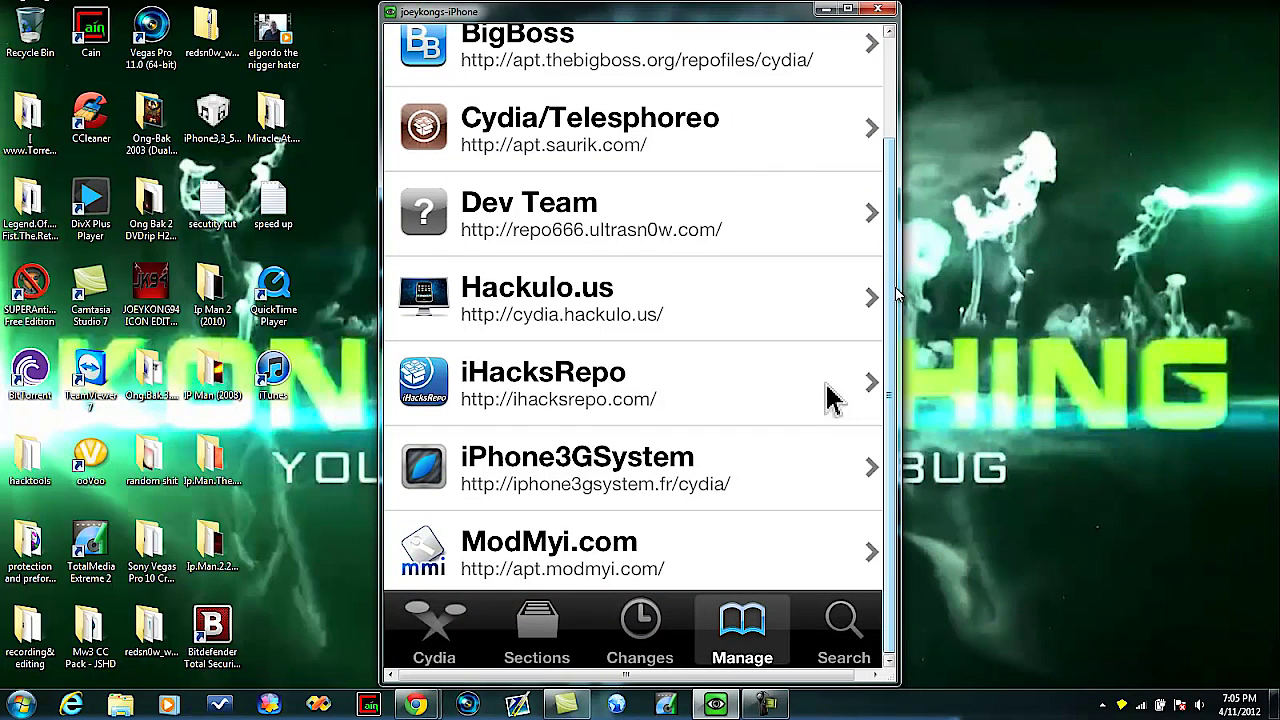
{"action": "scroll", "coordinate": [897, 295], "scroll_direction": "down", "scroll_amount": 8}
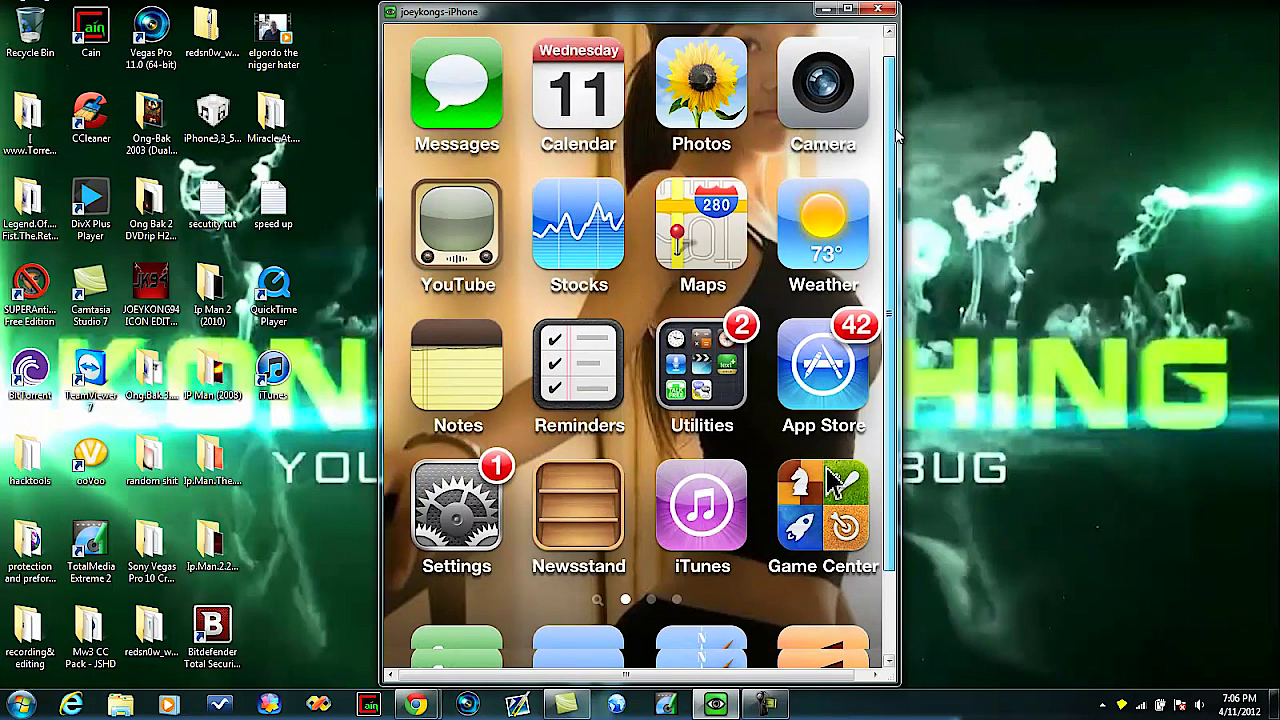
Open the phone's Settings and go to the General page.
{"action": "left_click", "coordinate": [828, 480]}
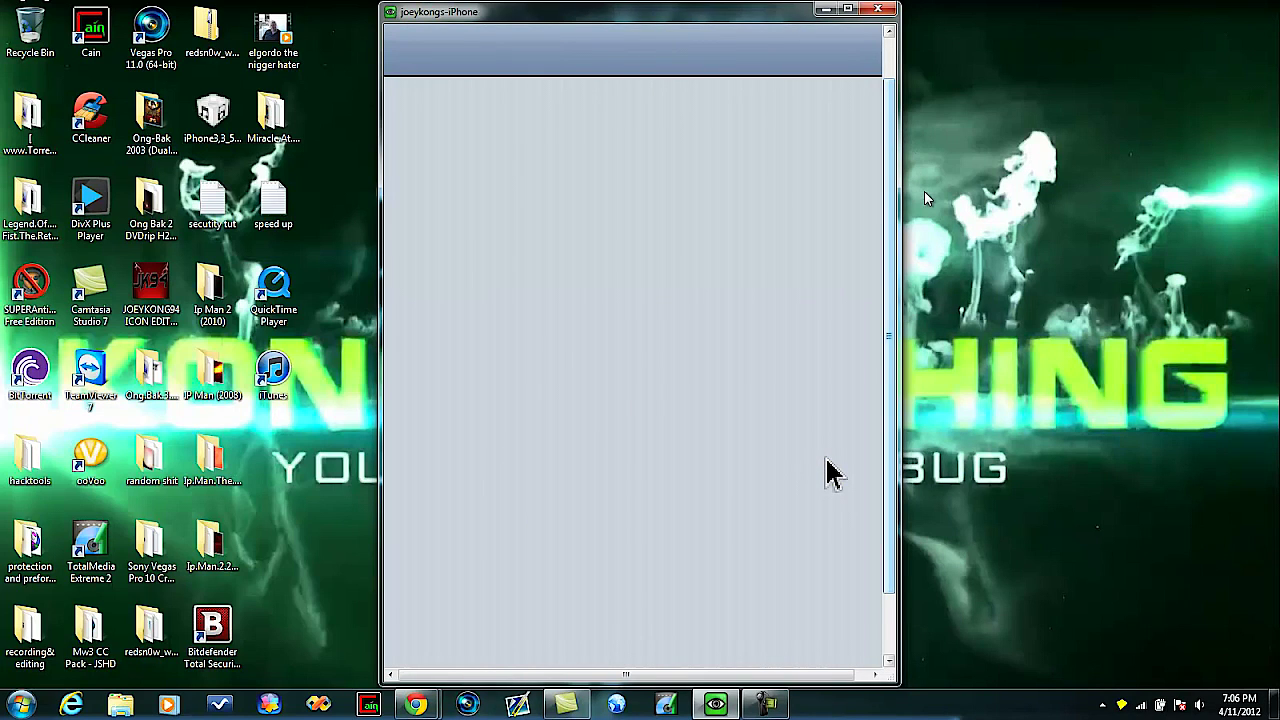
{"action": "scroll", "coordinate": [828, 472], "scroll_direction": "down", "scroll_amount": 3}
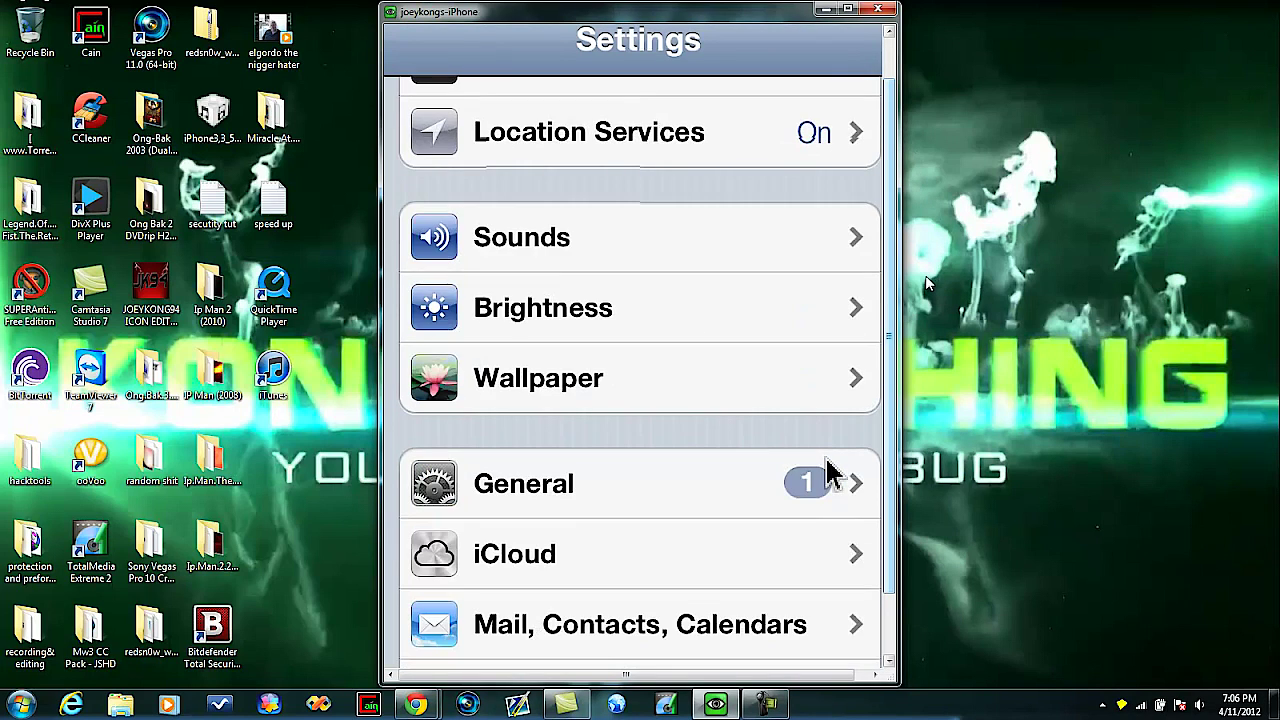
{"action": "left_click", "coordinate": [828, 482]}
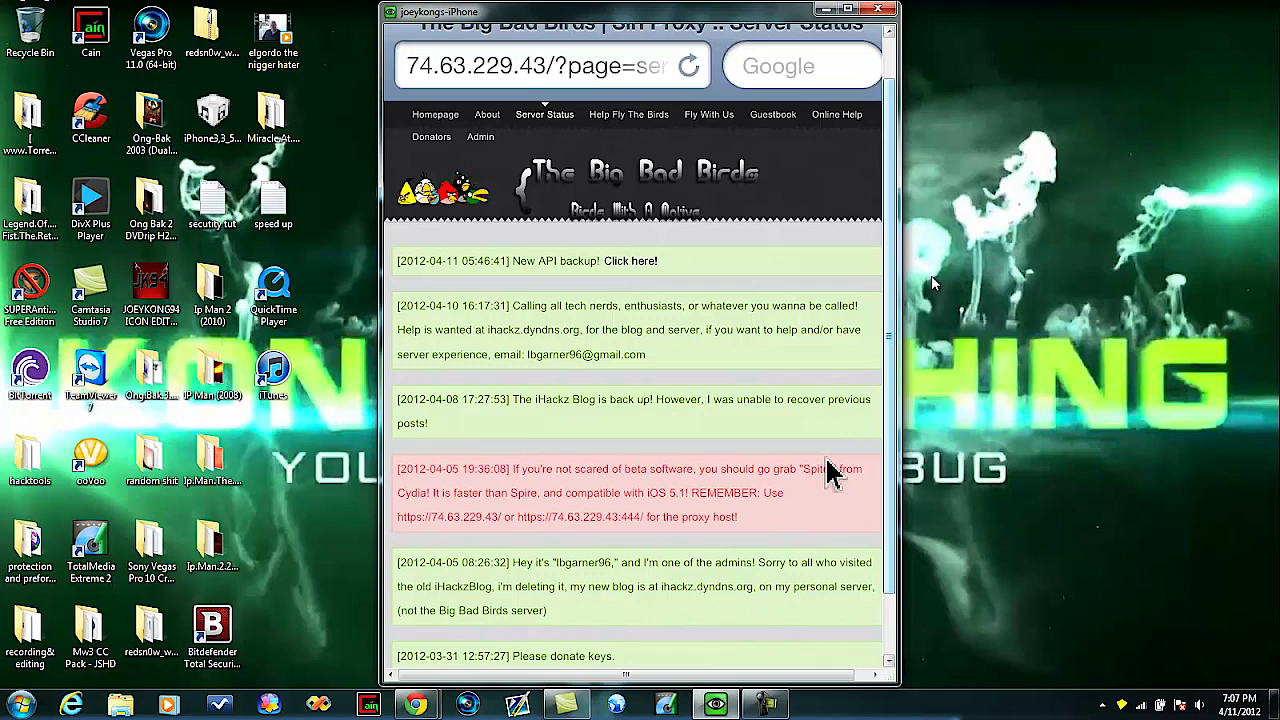
Examine the Main Server status table on the Big Bad Birds Server Status page, including whether new people are accepted.
{"action": "scroll", "coordinate": [830, 470], "scroll_direction": "down", "scroll_amount": 3}
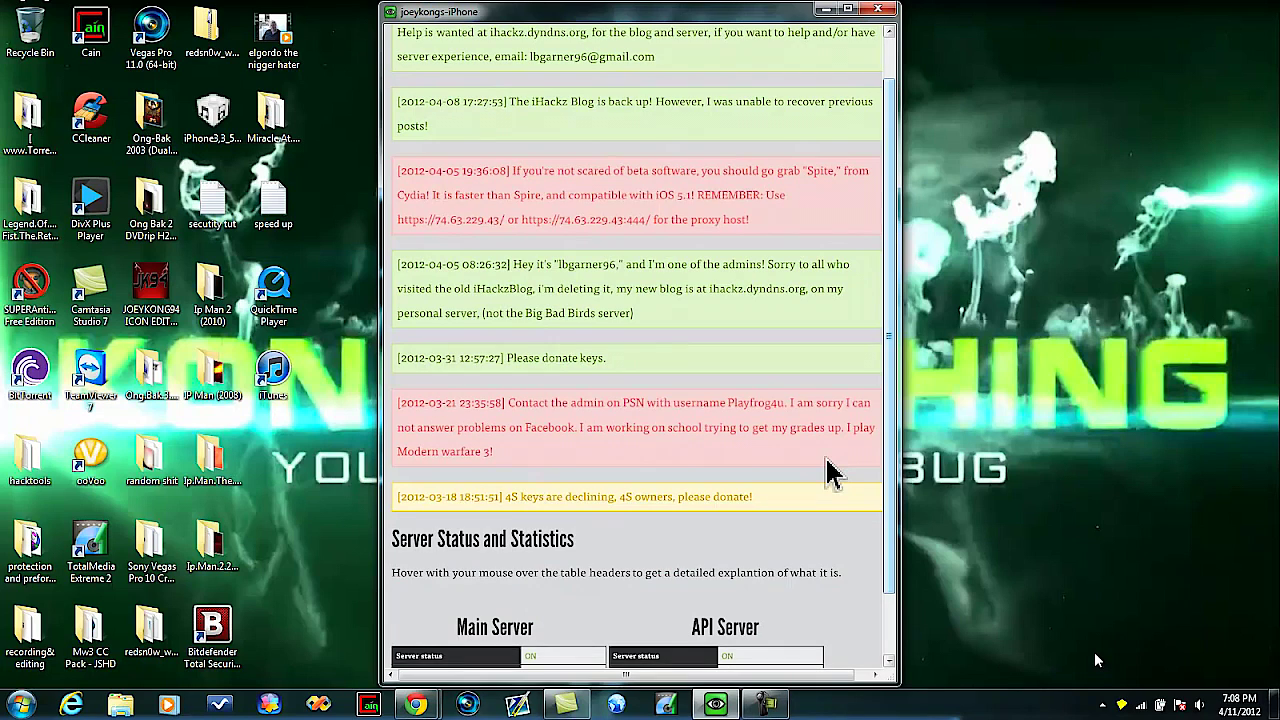
{"action": "scroll", "coordinate": [829, 472], "scroll_direction": "down", "scroll_amount": 4}
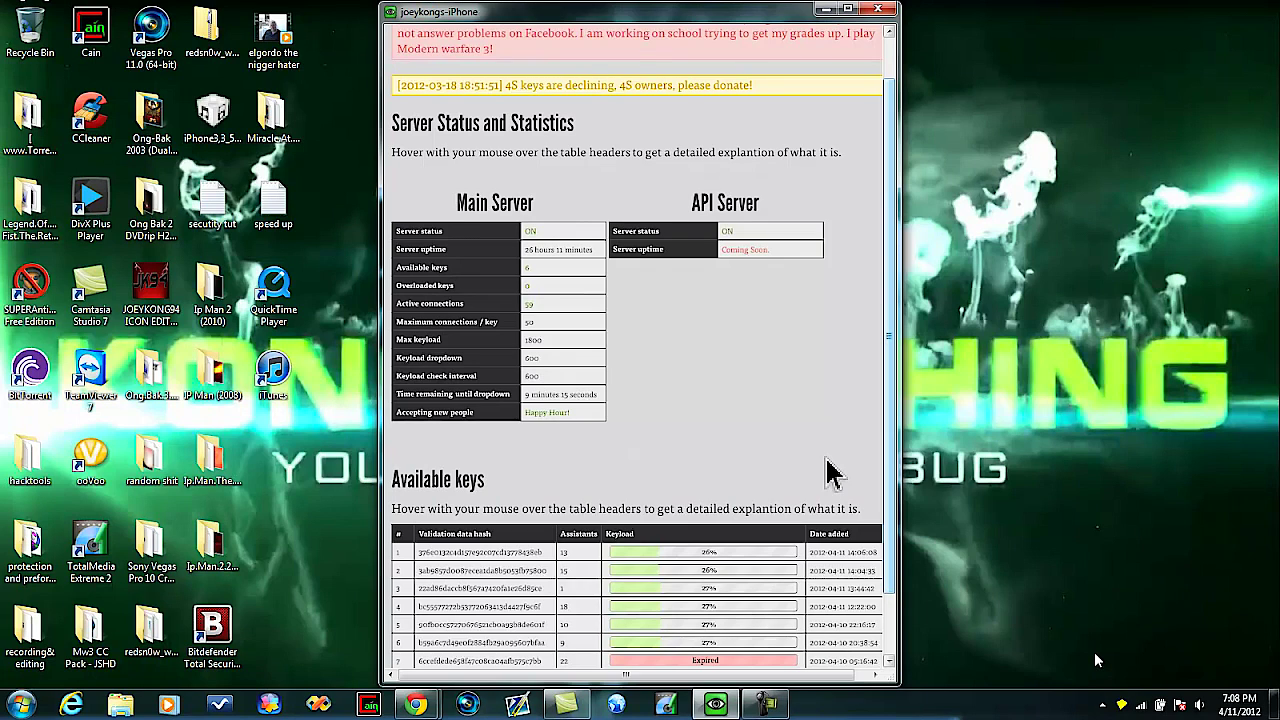
{"action": "key", "text": "ctrl+plus"}
{"action": "key", "text": "ctrl+plus"}
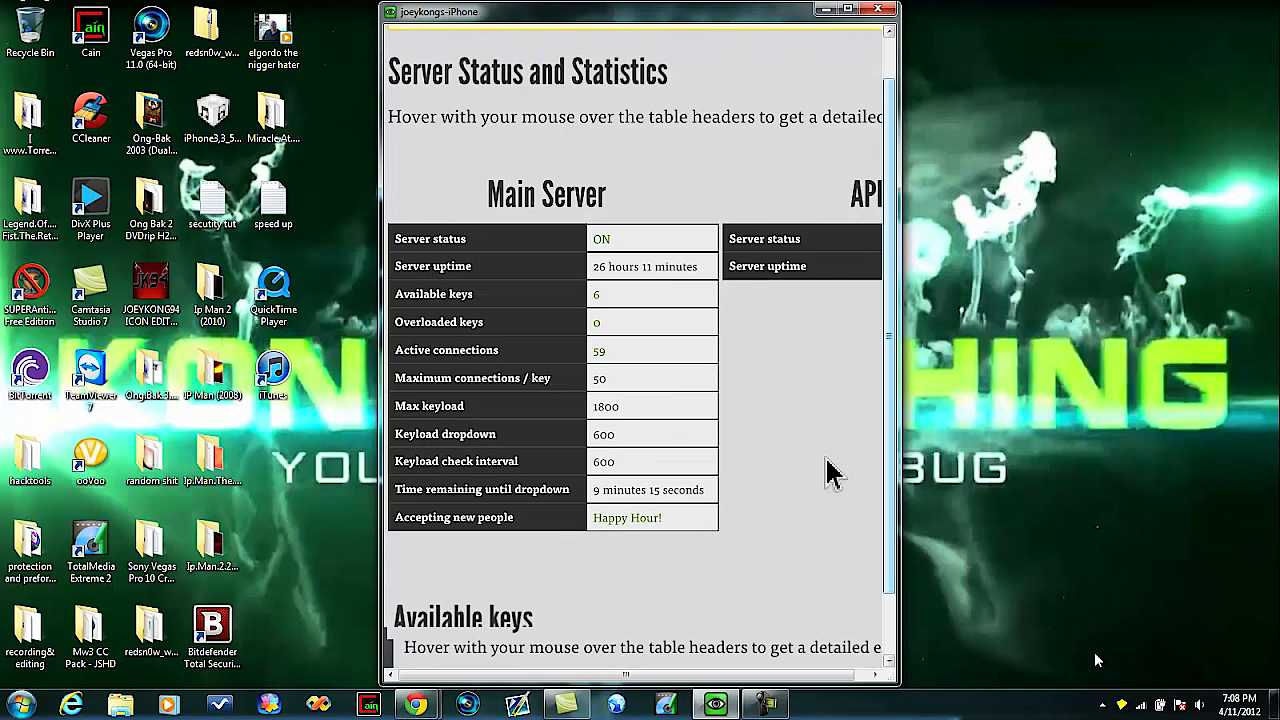
{"action": "key", "text": "ctrl+minus"}
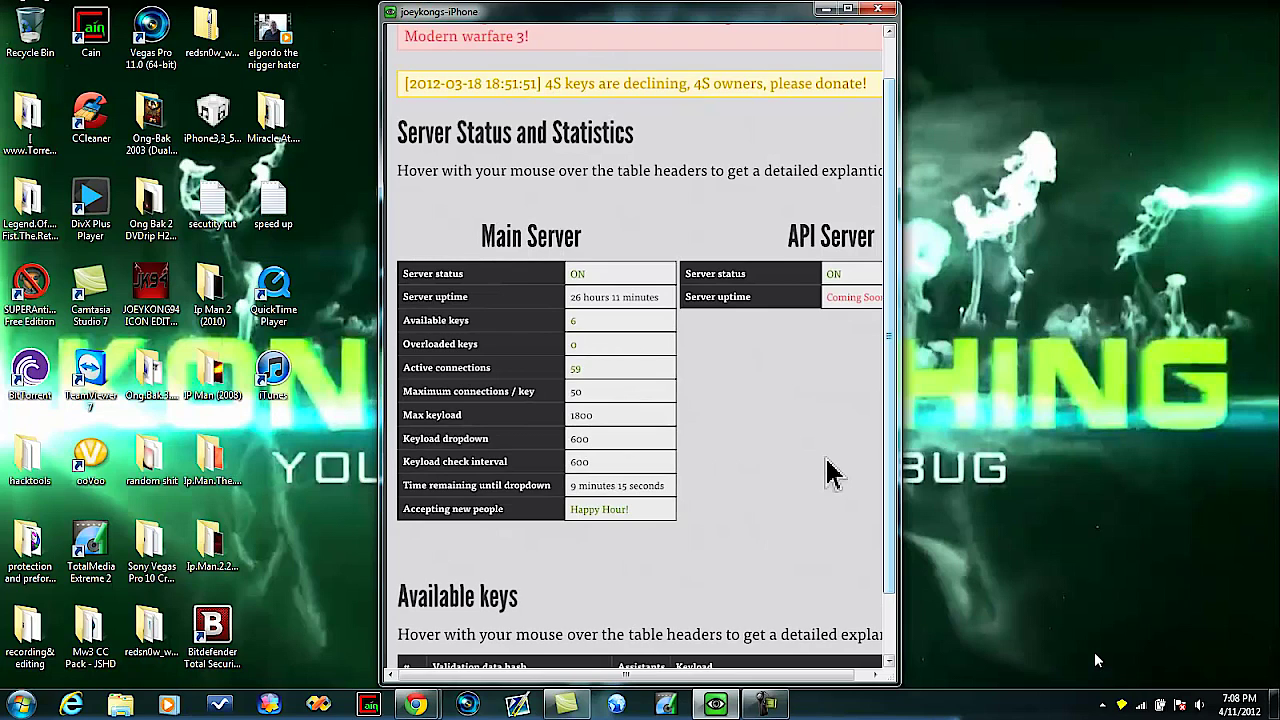
Download the certificate from the Fly With Us page to reach the Big-Bad-Birds install profile, and dismiss the Windows performance notification.
{"action": "scroll", "coordinate": [830, 472], "scroll_direction": "up", "scroll_amount": 10}
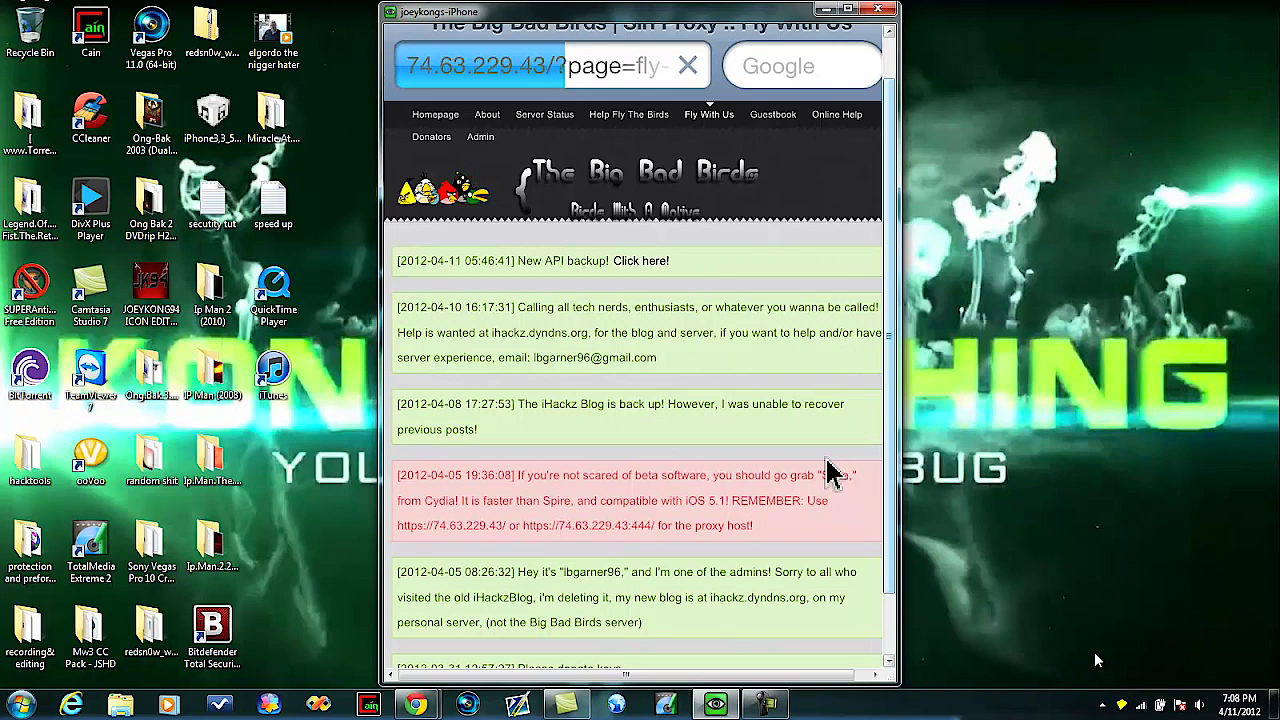
{"action": "key", "text": "Escape"}
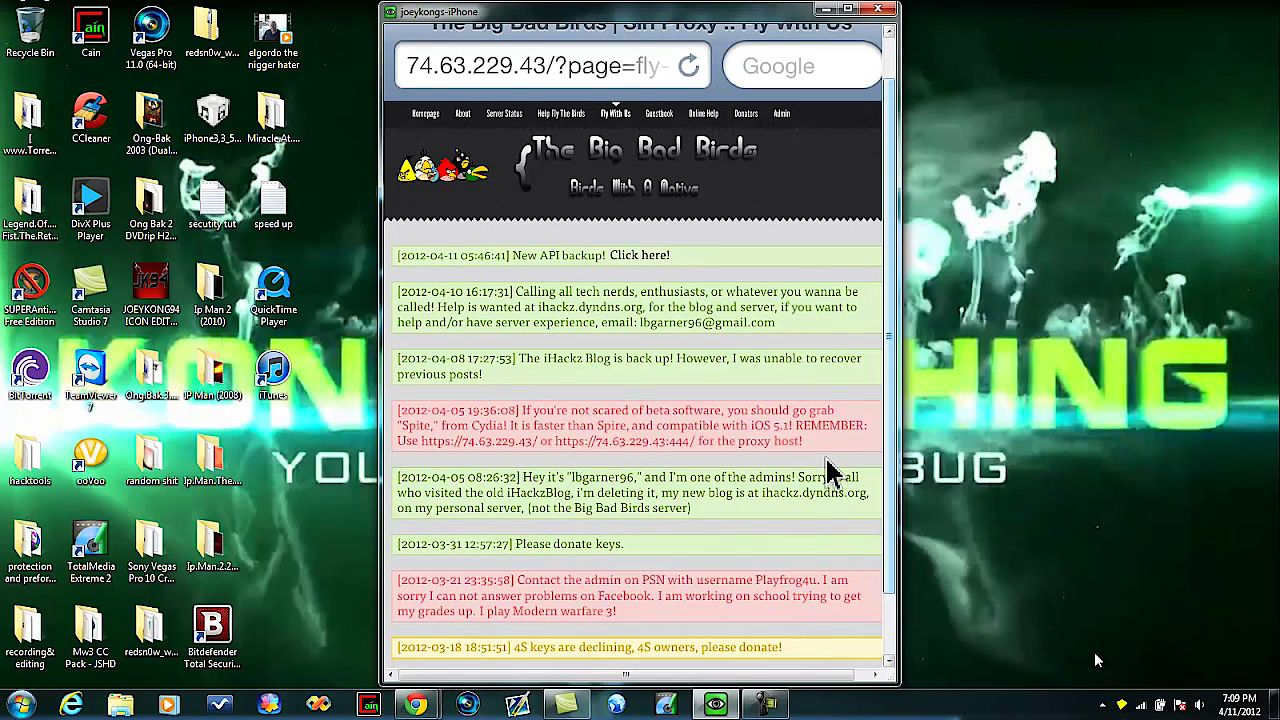
{"action": "scroll", "coordinate": [830, 470], "scroll_direction": "down", "scroll_amount": 4}
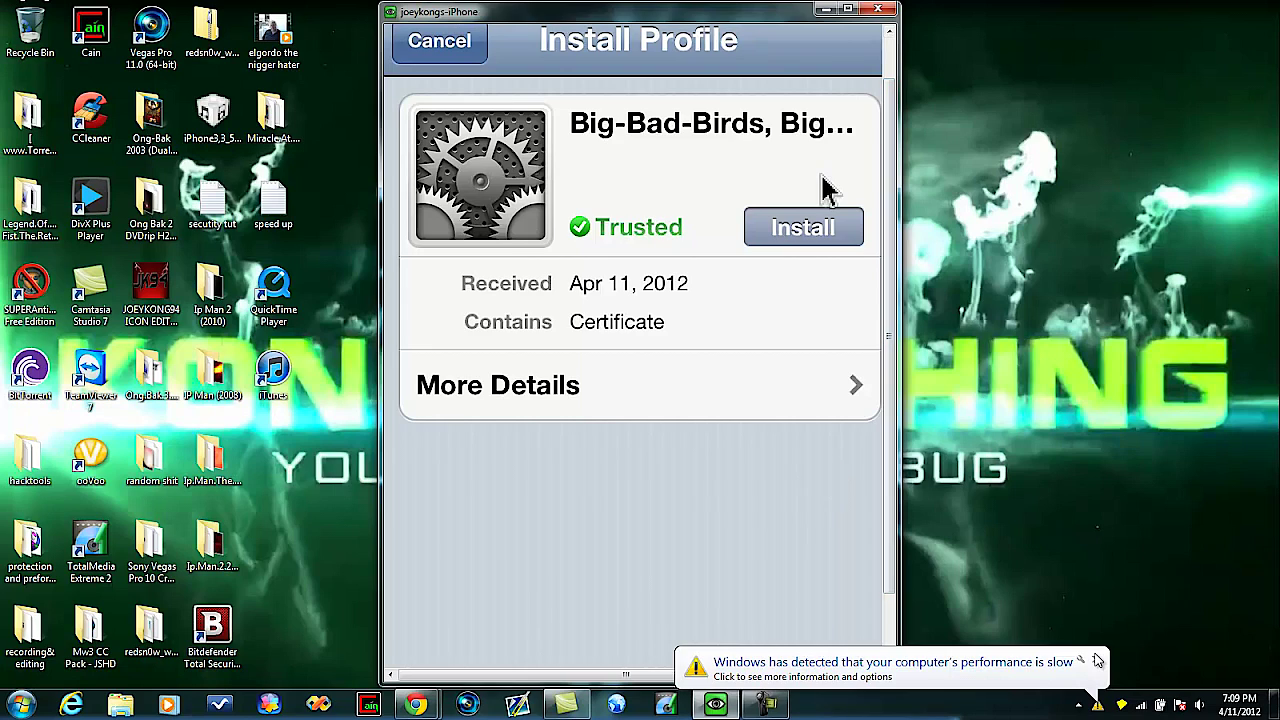
{"action": "left_click", "coordinate": [1097, 660]}
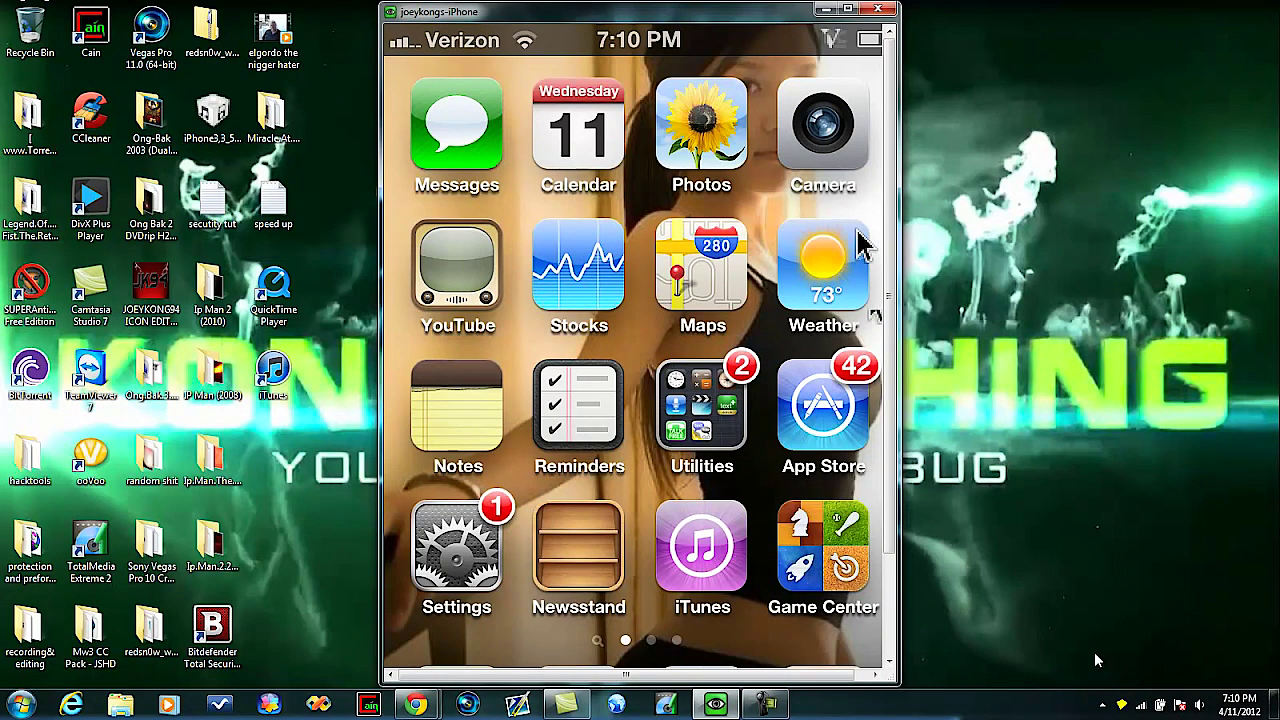
Search Cydia's packages for "Ifile".
{"action": "scroll", "coordinate": [858, 243], "scroll_direction": "down", "scroll_amount": 1}
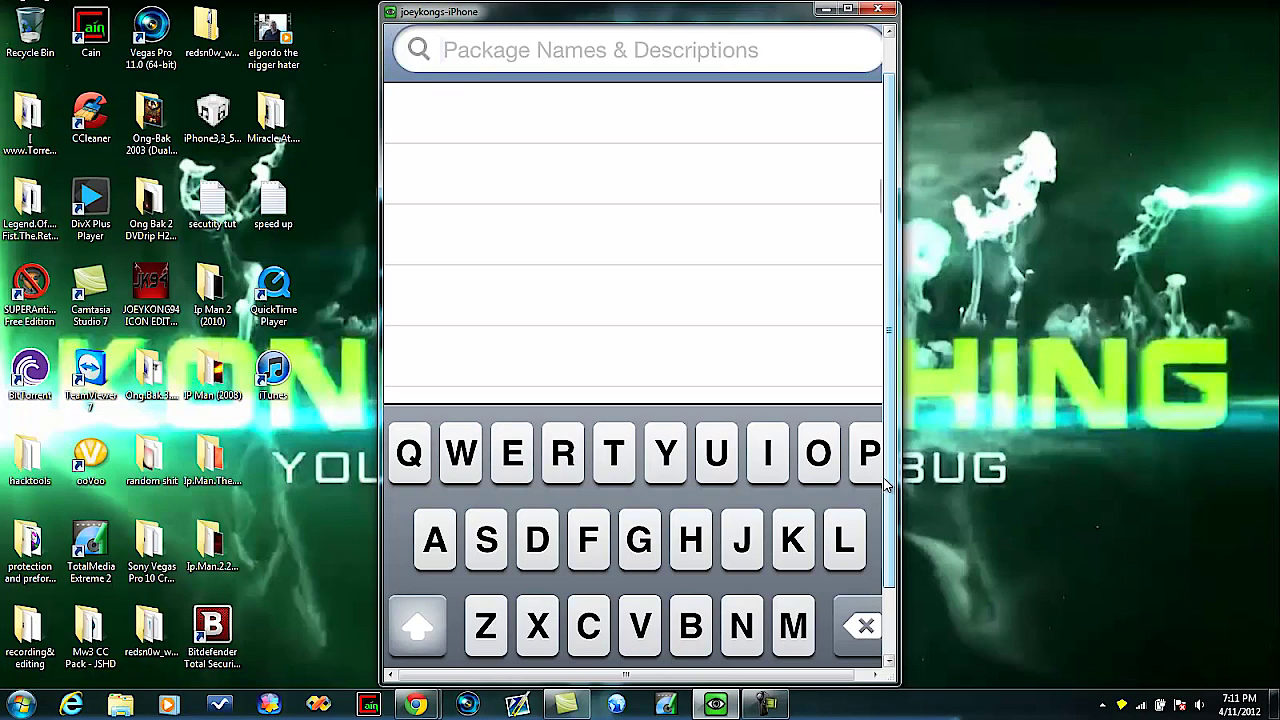
{"action": "type", "text": "If"}
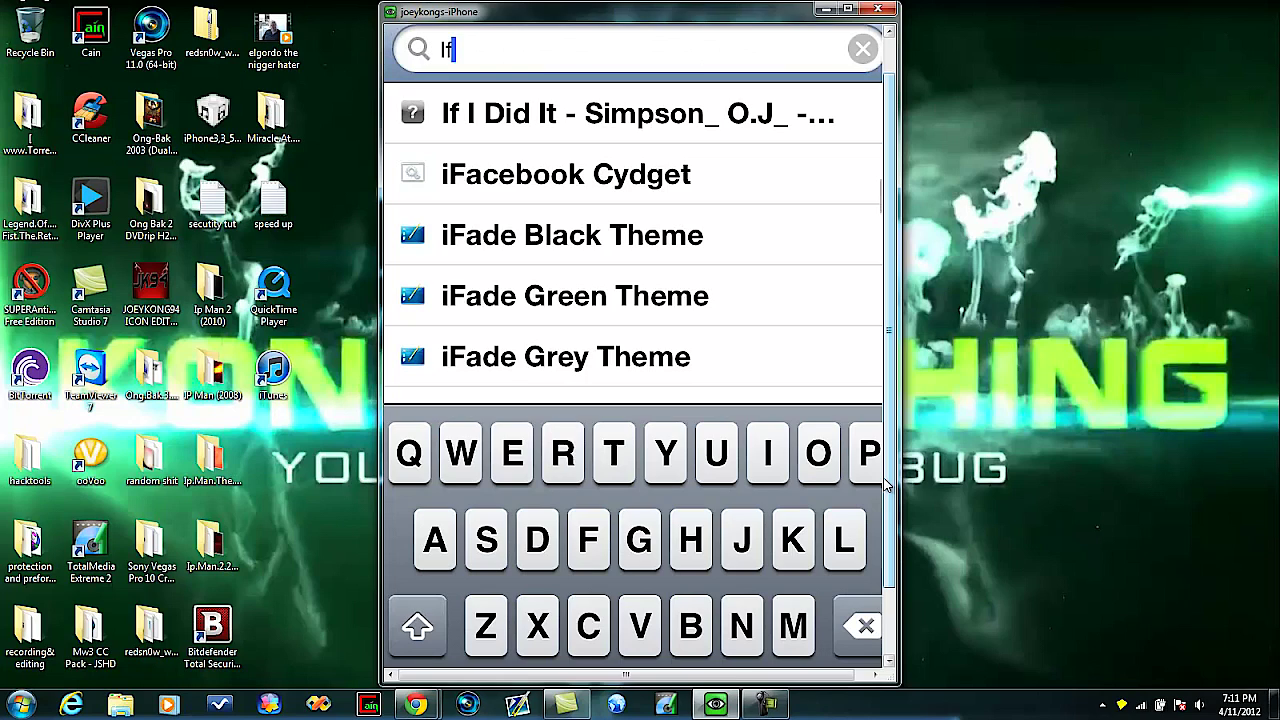
{"action": "type", "text": "iac"}
{"action": "key", "text": "BackSpace"}
{"action": "key", "text": "BackSpace"}
{"action": "type", "text": "le"}
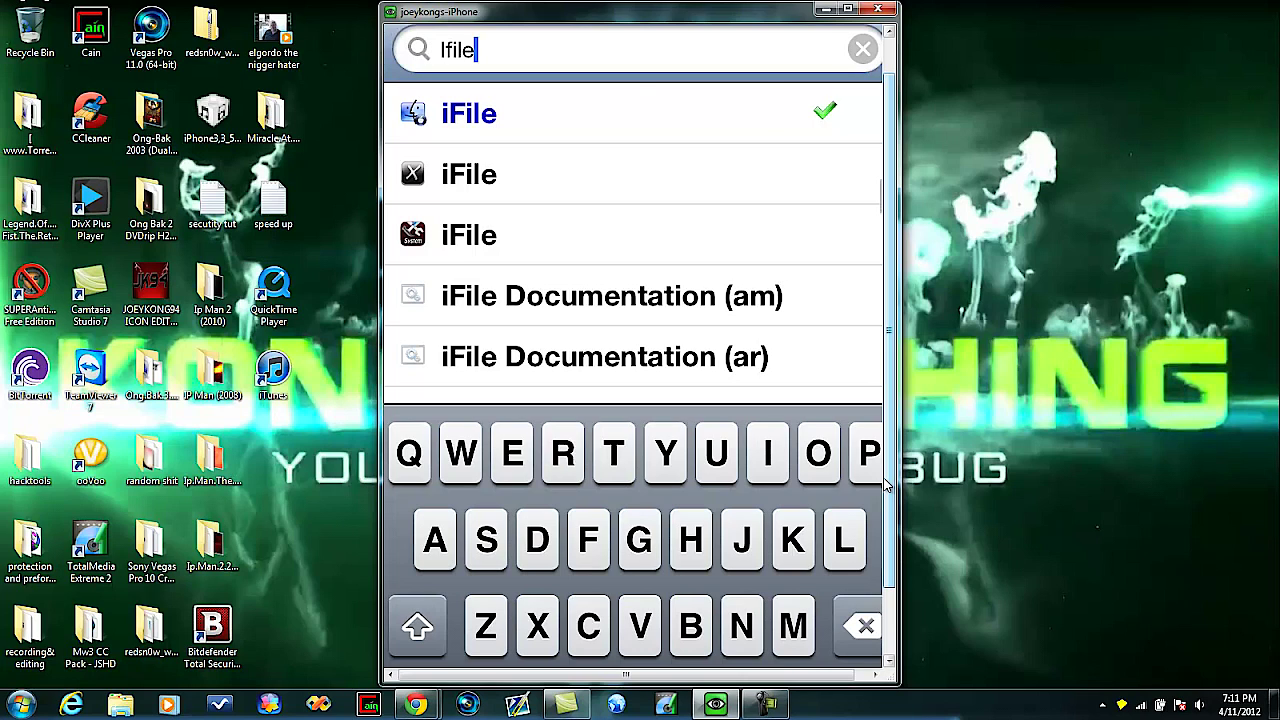
{"action": "key", "text": "BackSpace"}
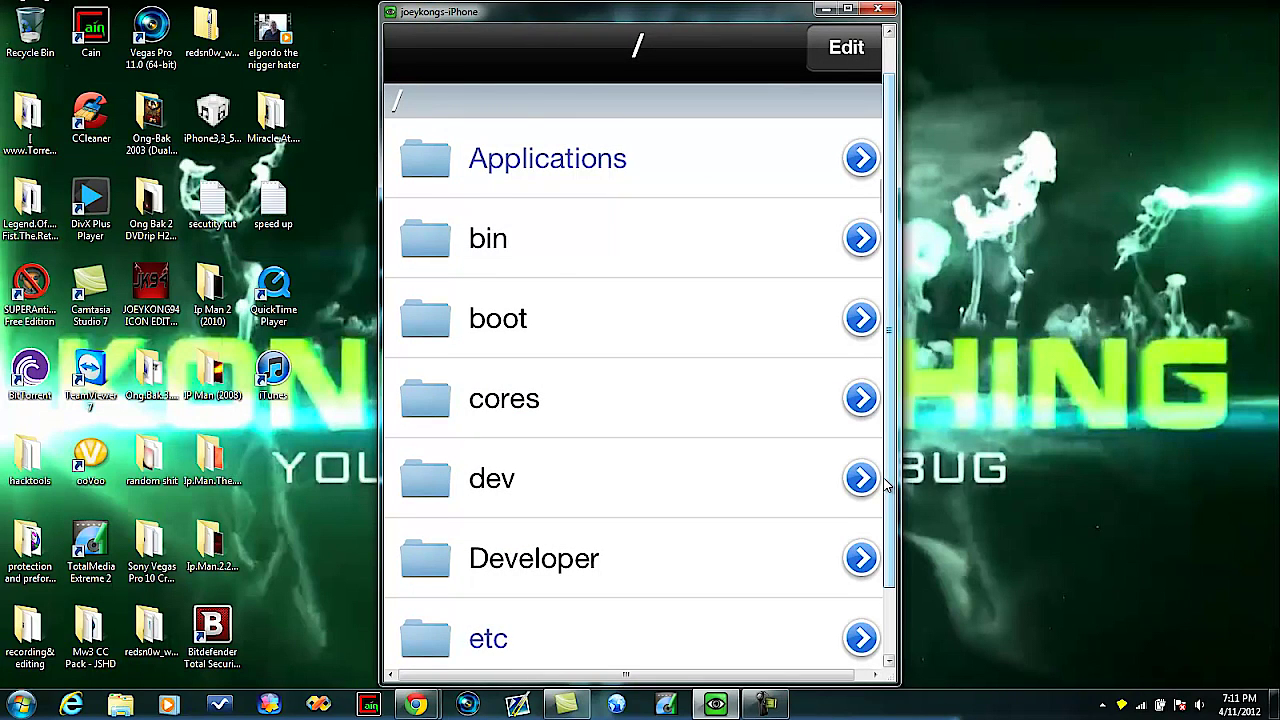
Browse in iFile to /var/mobile/Library/Preferences and locate com.apple.assistant.plist.
{"action": "scroll", "coordinate": [885, 484], "scroll_direction": "down", "scroll_amount": 8}
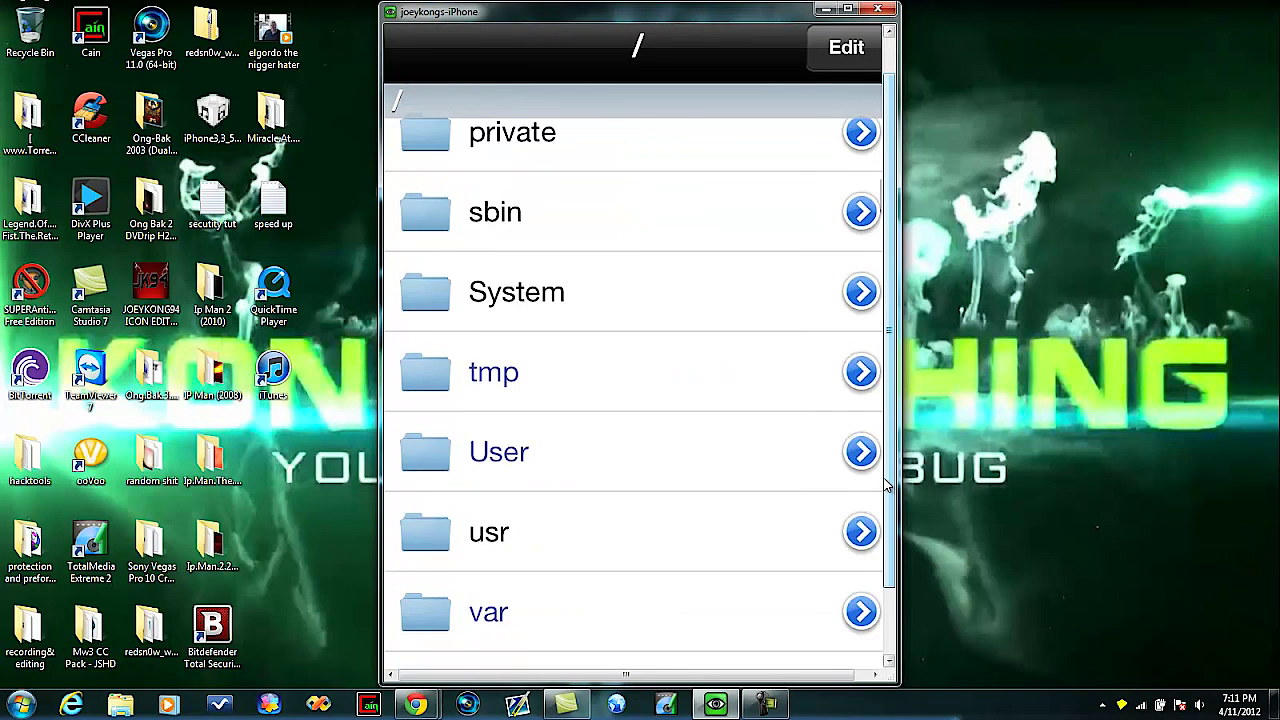
{"action": "scroll", "coordinate": [885, 484], "scroll_direction": "down", "scroll_amount": 1}
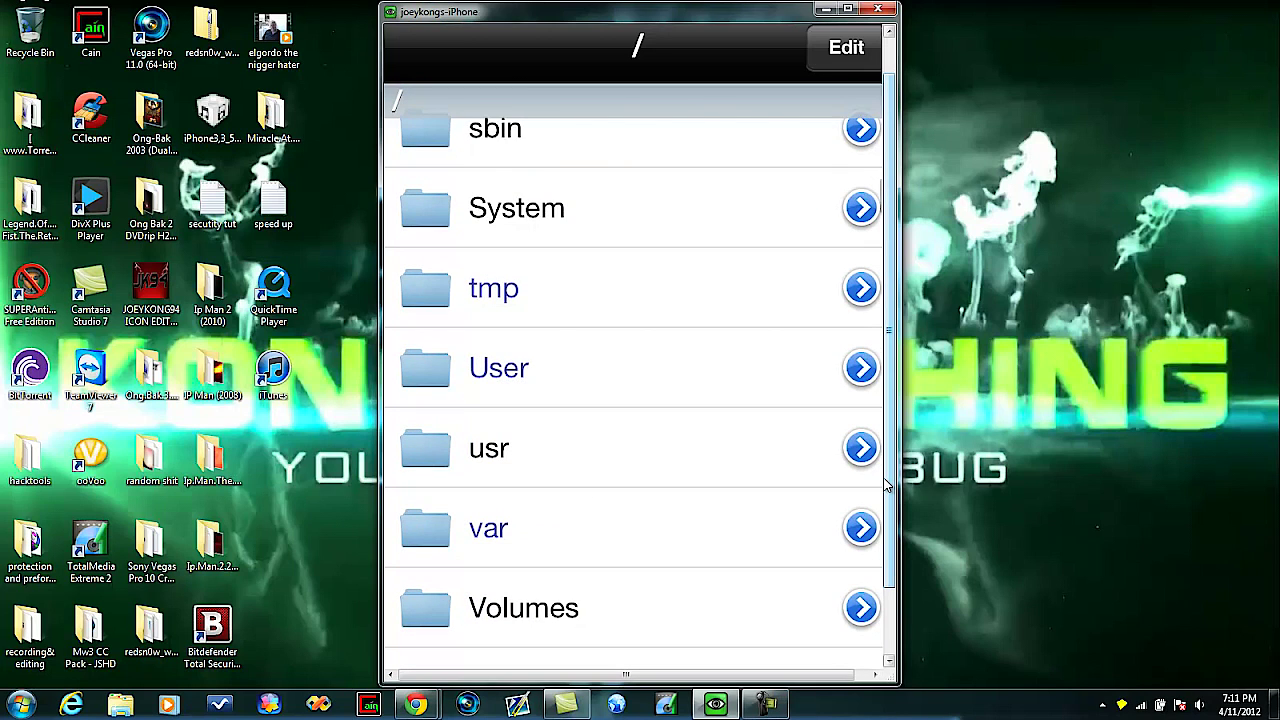
{"action": "scroll", "coordinate": [885, 484], "scroll_direction": "down", "scroll_amount": 10}
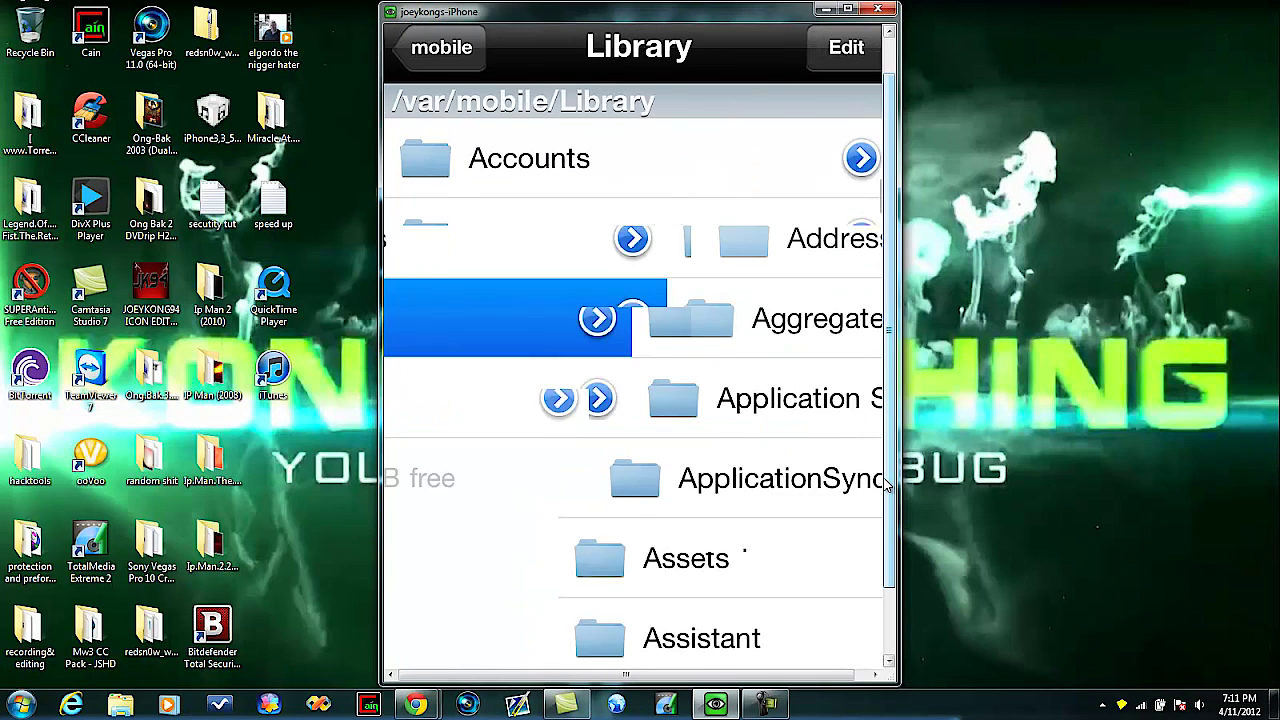
{"action": "scroll", "coordinate": [885, 484], "scroll_direction": "down", "scroll_amount": 10}
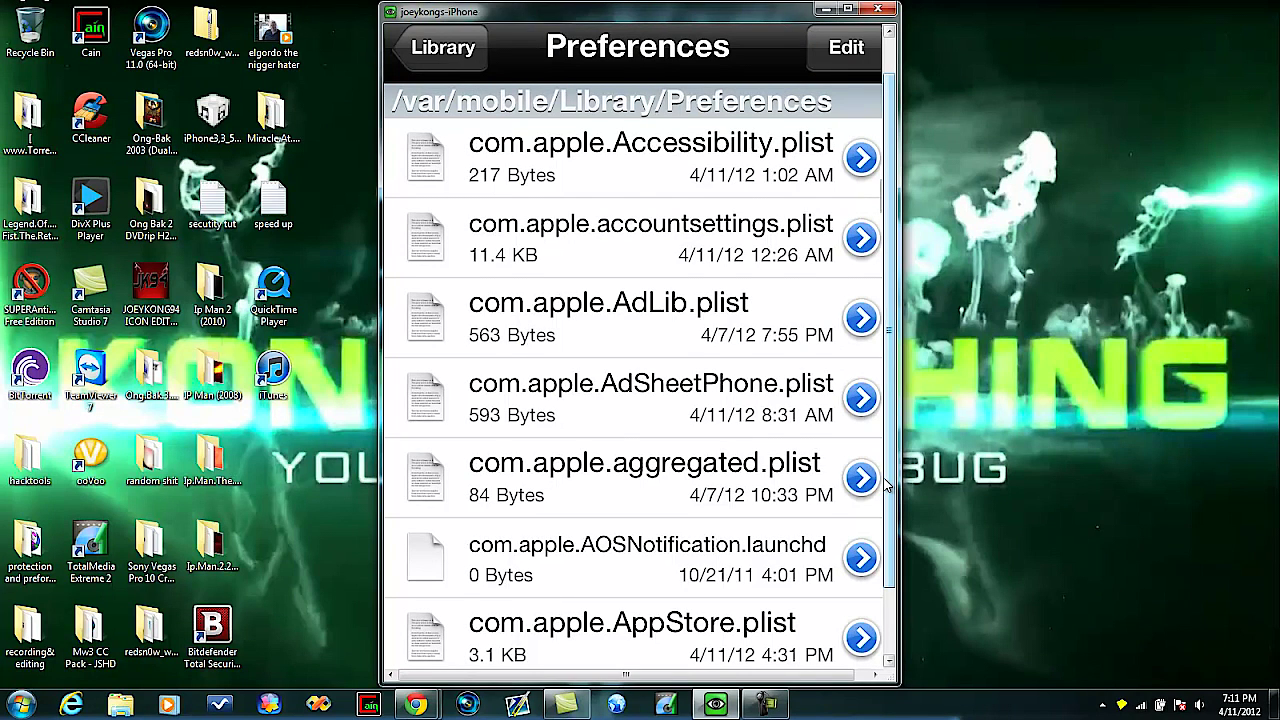
{"action": "scroll", "coordinate": [885, 484], "scroll_direction": "down", "scroll_amount": 5}
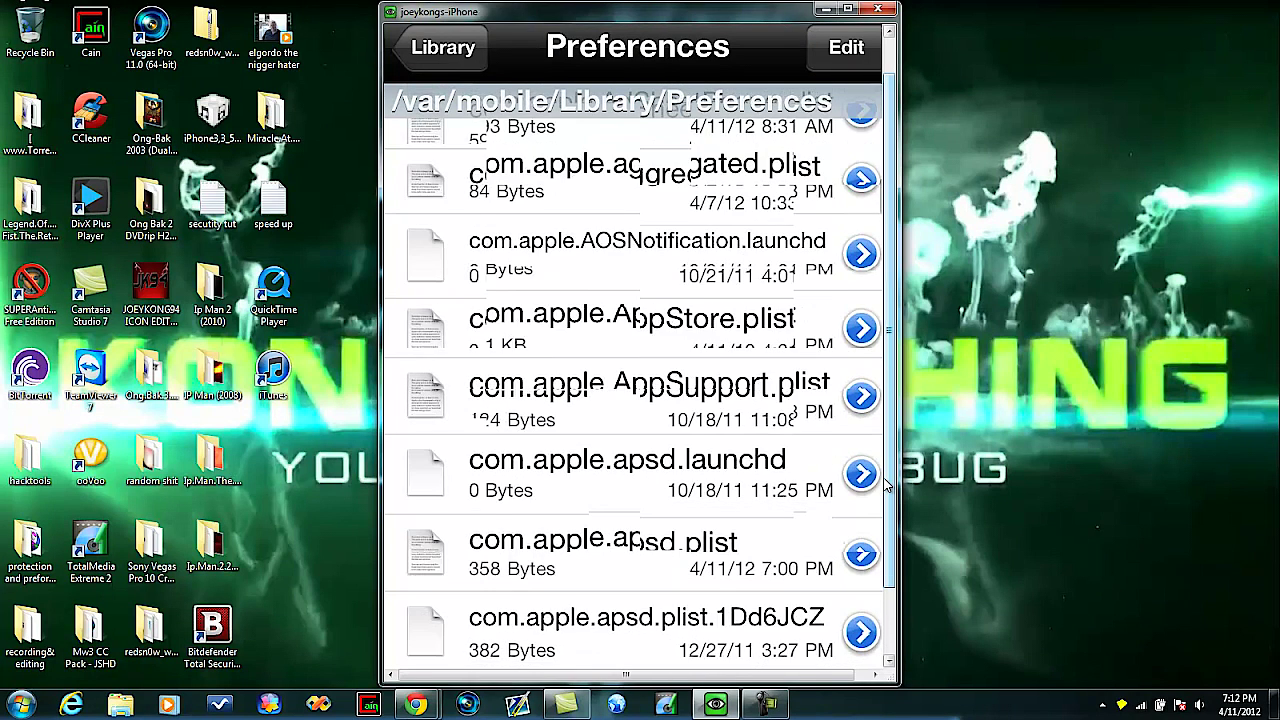
{"action": "scroll", "coordinate": [885, 484], "scroll_direction": "down", "scroll_amount": 5}
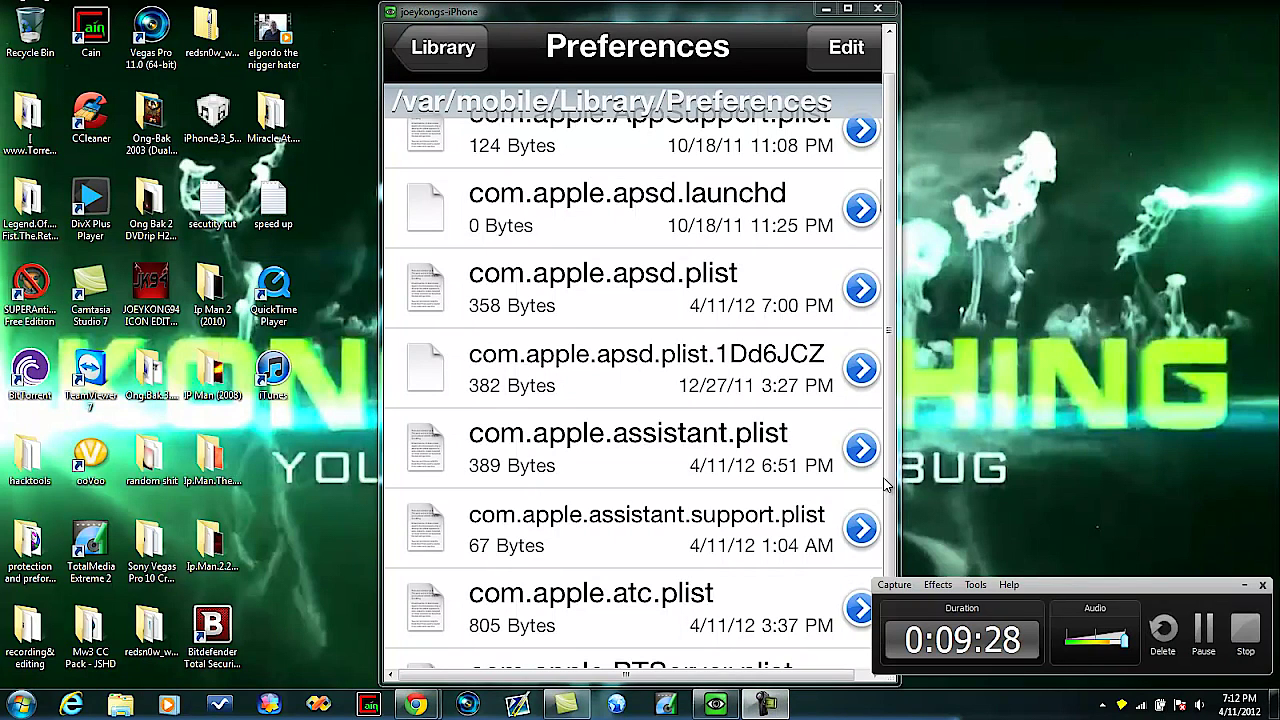
Switch to Chrome and highlight the file name in the video description's troubleshooting line about deleting com.apple.assistend.plist.
{"action": "key", "text": "alt+Tab"}
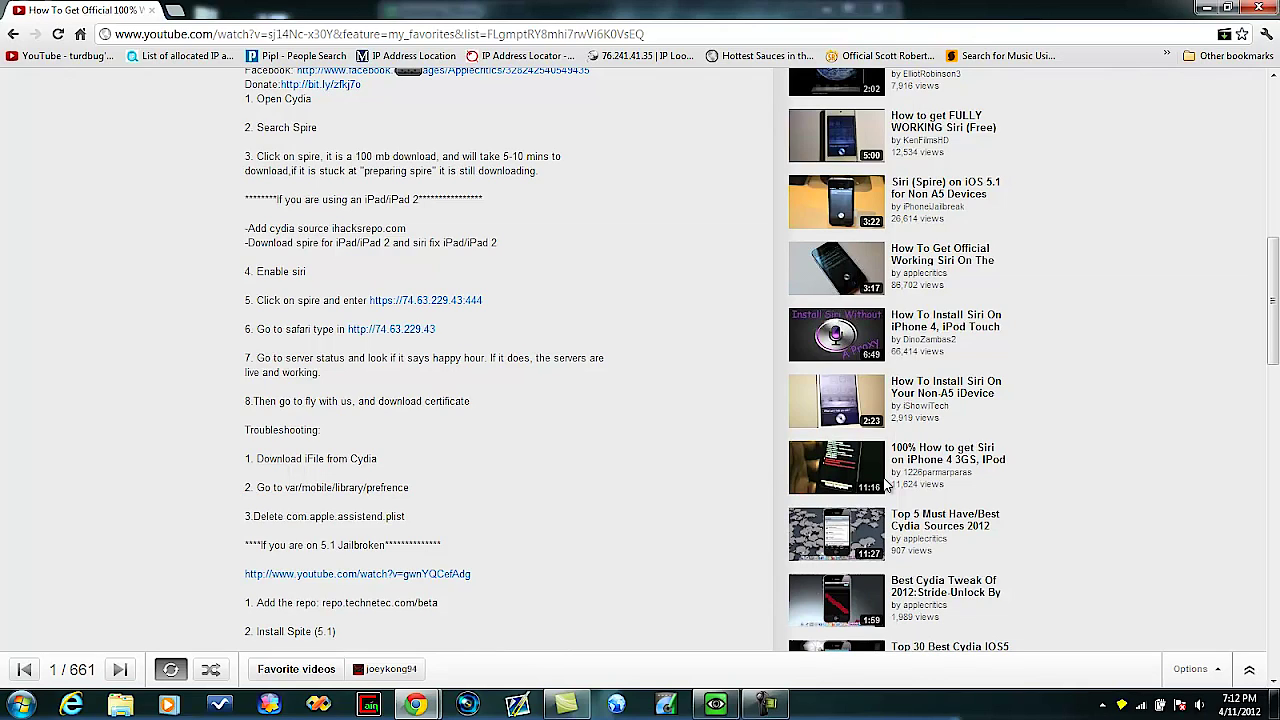
{"action": "left_click_drag", "start_coordinate": [308, 516], "coordinate": [384, 516]}
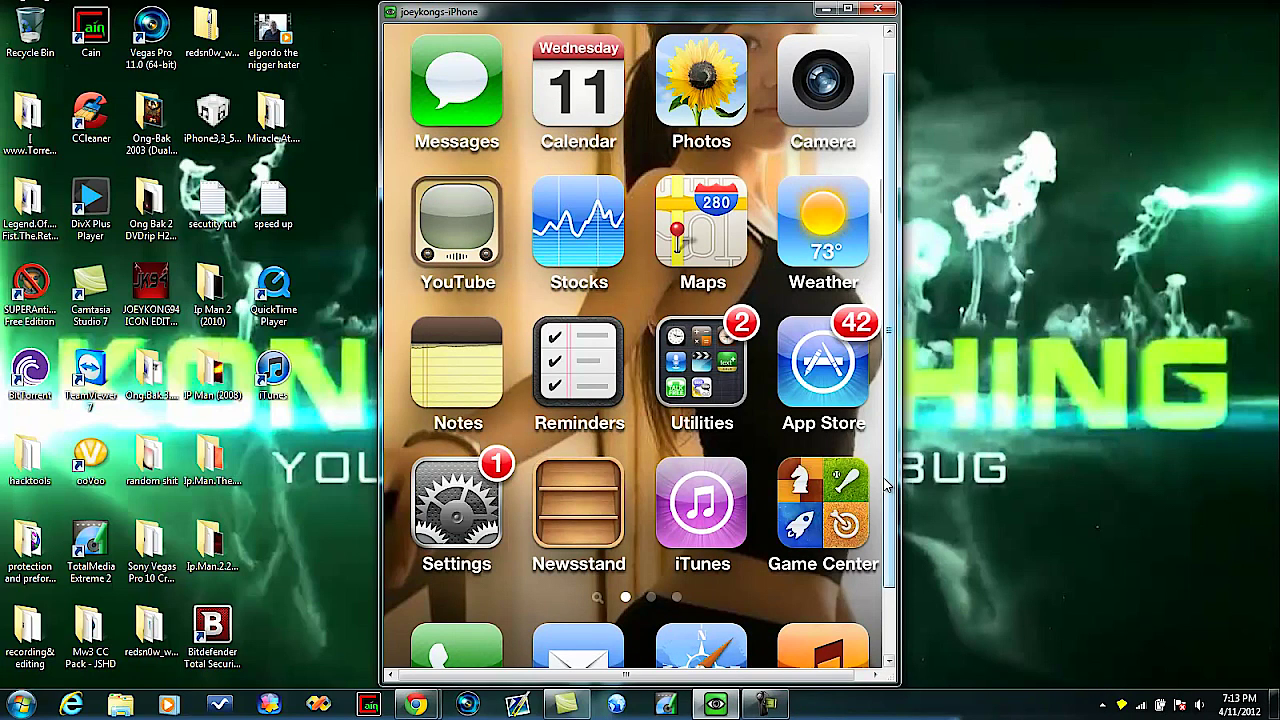
{"action": "scroll", "coordinate": [884, 484], "scroll_direction": "down", "scroll_amount": 3}
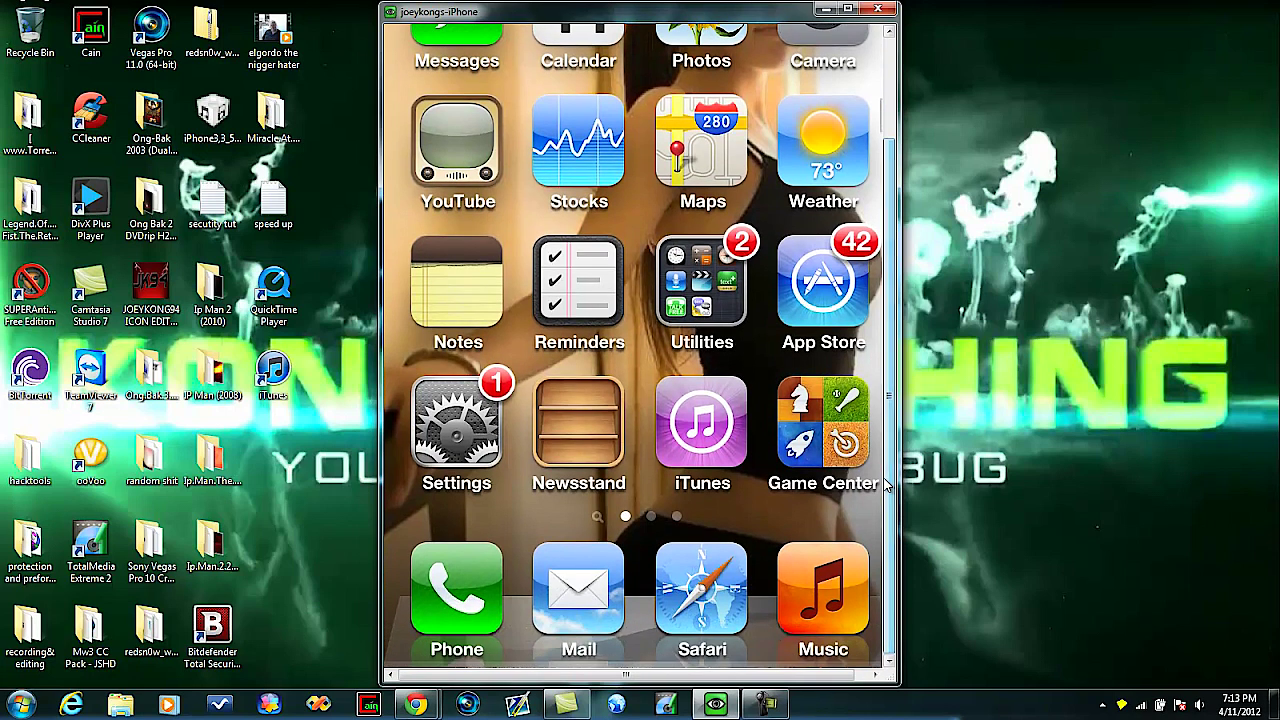